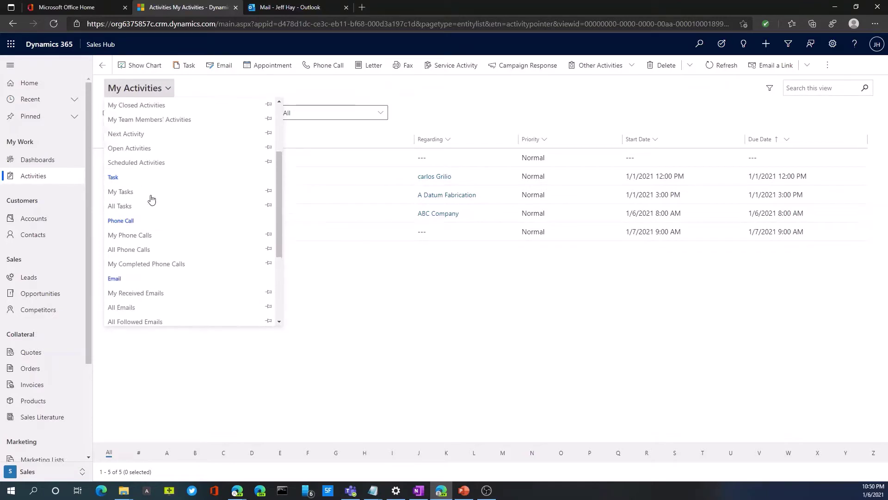
# Show the Closed Activities view and check the sorting and filtering options of the Activity Type column.
pyautogui.click(143, 148)
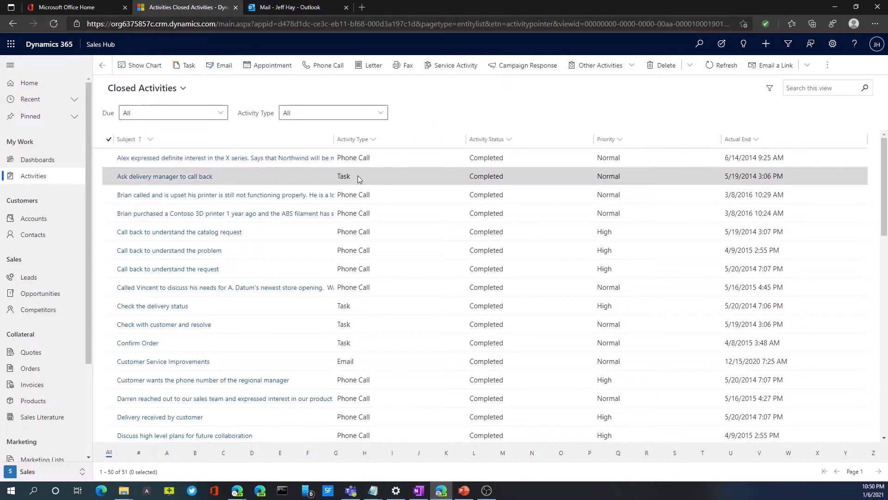
pyautogui.click(372, 141)
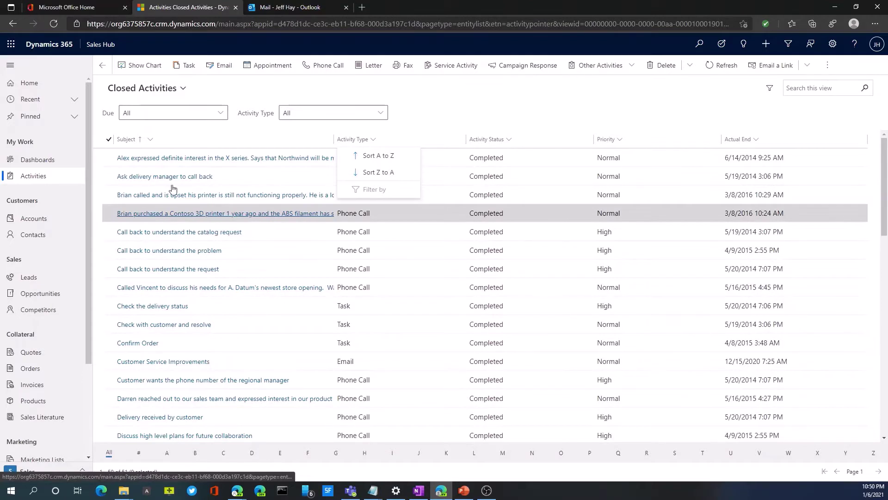
pyautogui.click(185, 92)
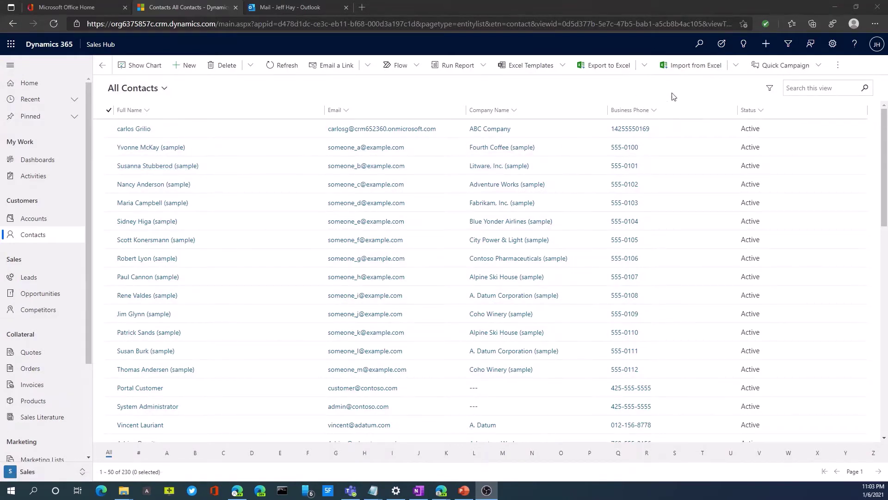
# Start creating a contacts view, check the available saved views, and bring up the Advanced Find window based on Active Contacts.
pyautogui.click(838, 66)
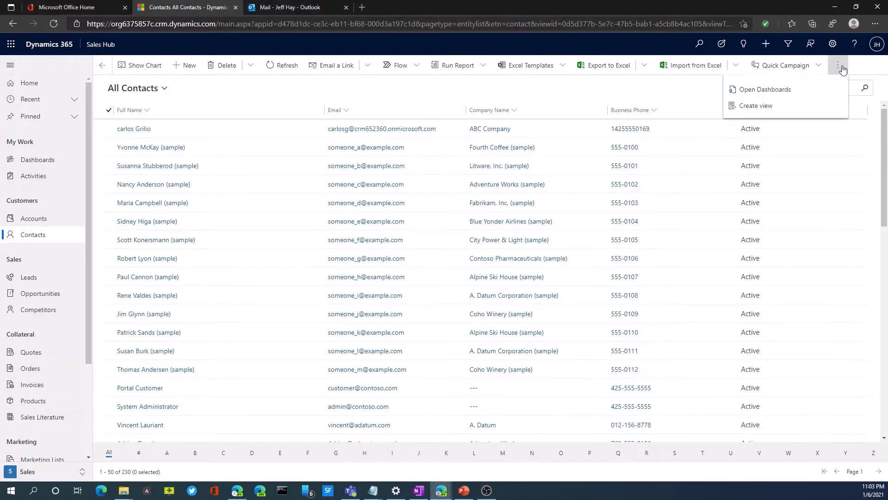
pyautogui.click(739, 107)
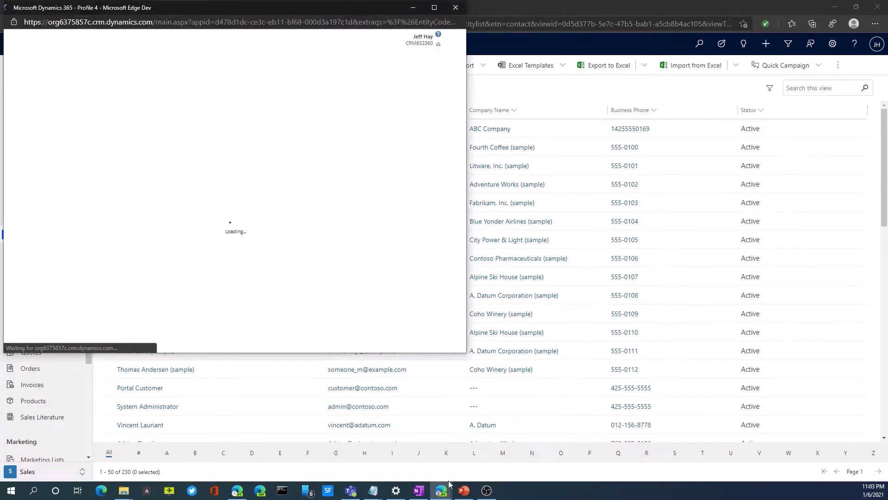
pyautogui.moveTo(443, 494)
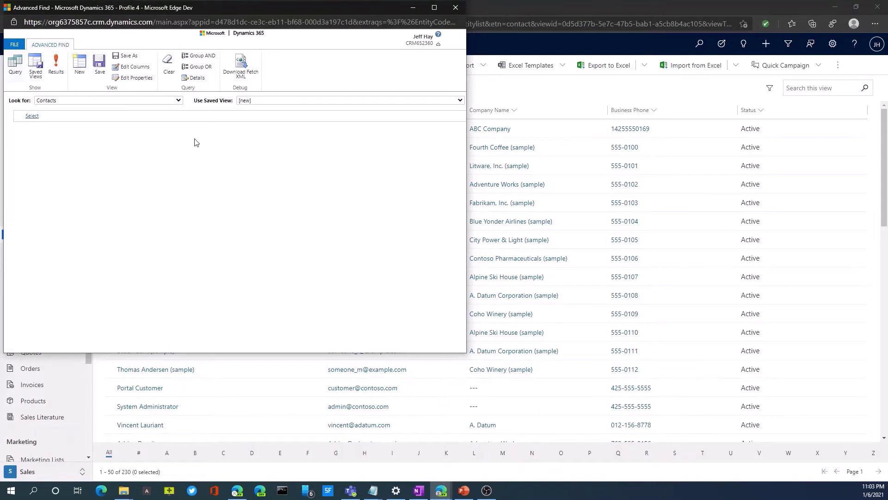
pyautogui.click(253, 101)
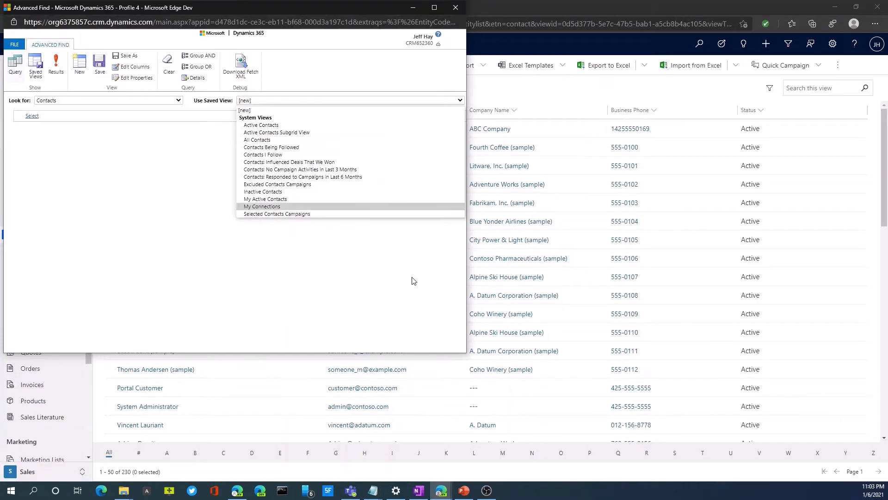
pyautogui.click(441, 490)
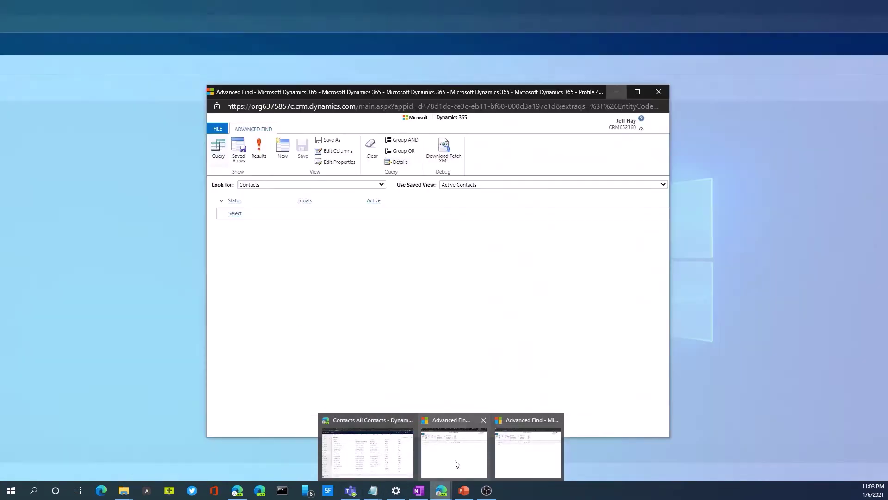
pyautogui.click(457, 464)
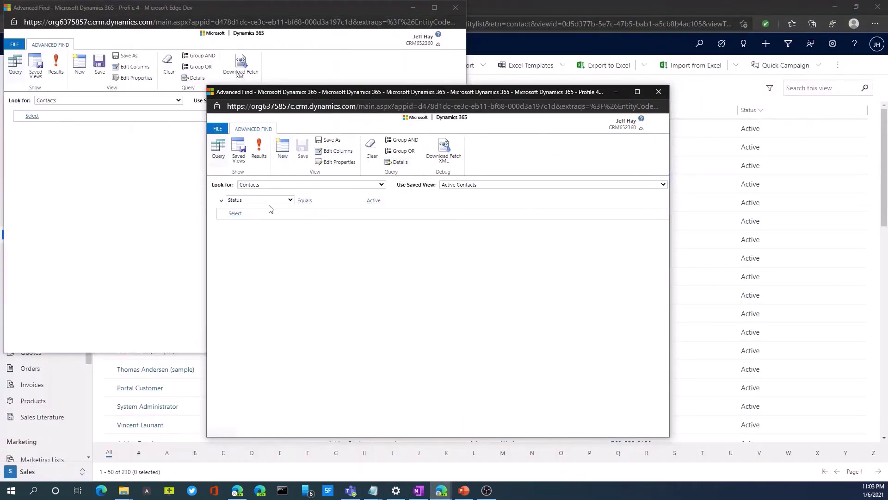
# Examine the Active Contacts view's columns and the fields available to add from contacts and related record types.
pyautogui.click(336, 152)
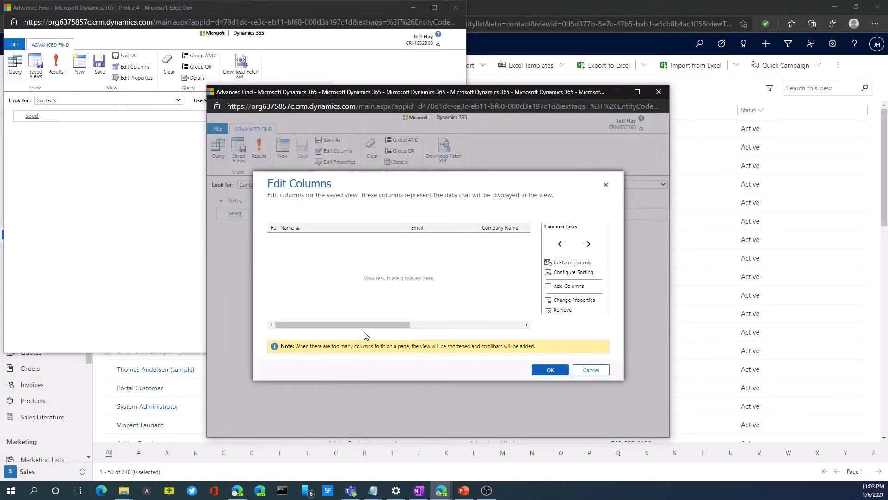
pyautogui.moveTo(366, 327); pyautogui.dragTo(373, 328)
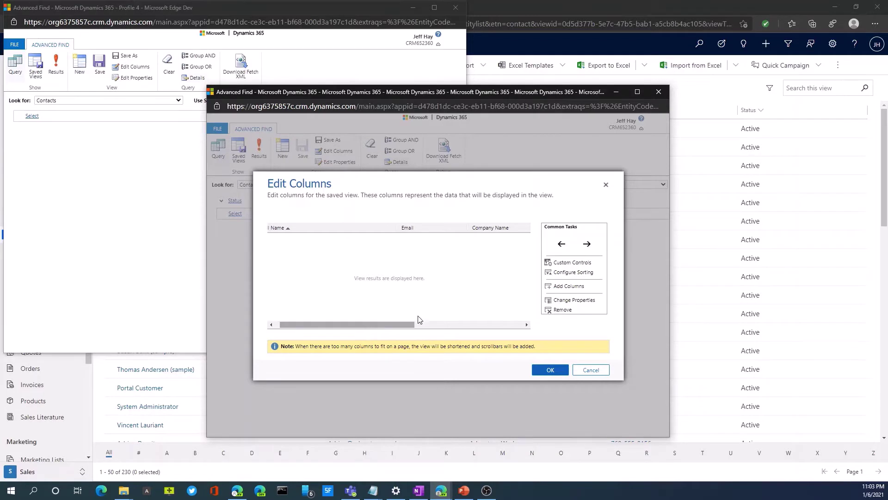
pyautogui.click(560, 290)
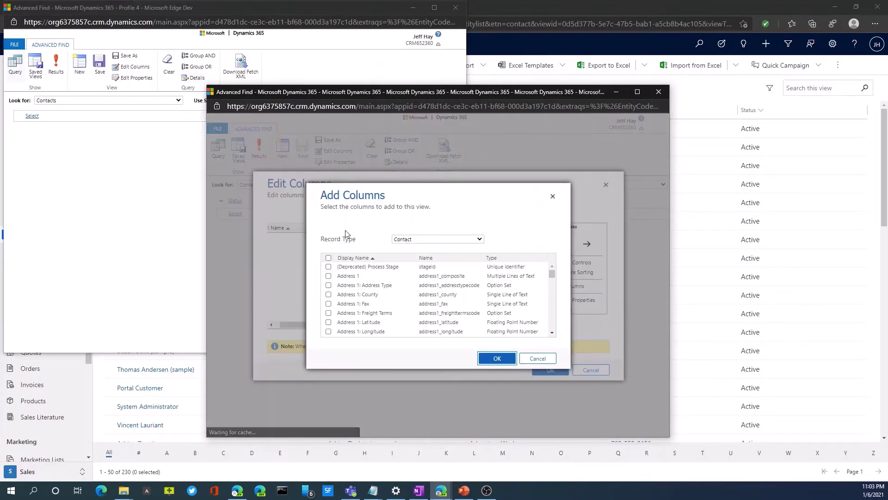
pyautogui.moveTo(553, 276); pyautogui.dragTo(554, 335)
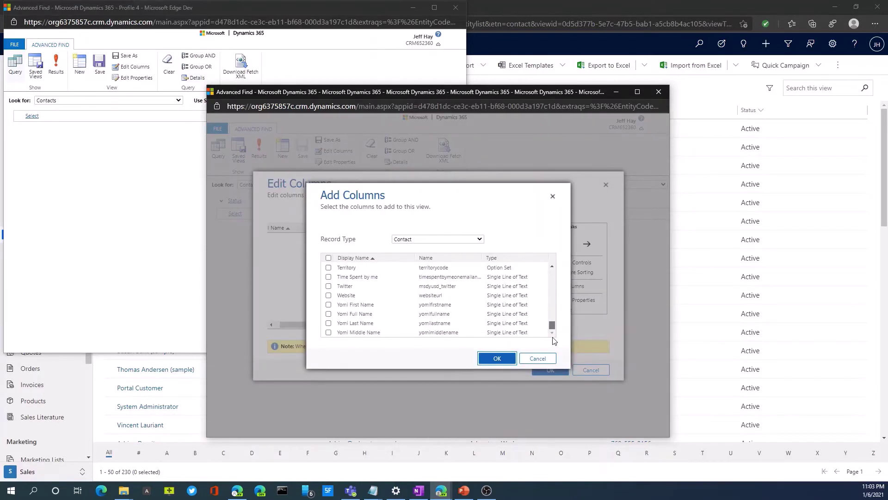
pyautogui.click(479, 239)
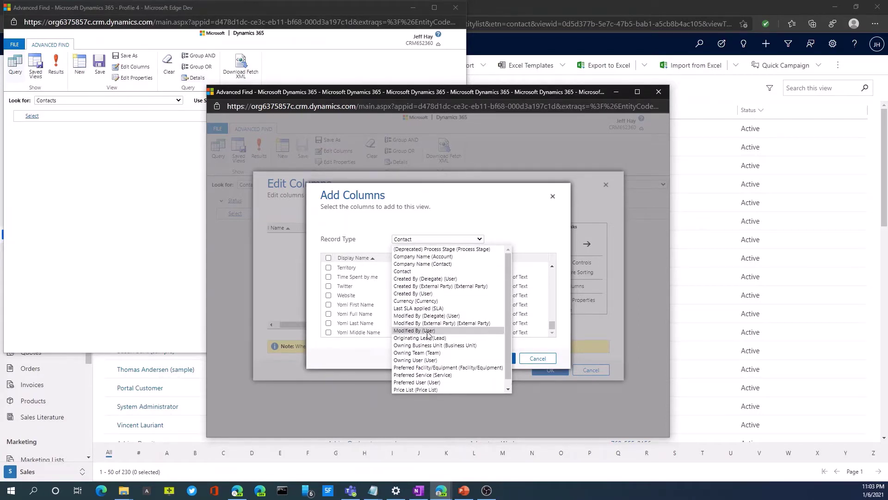
pyautogui.scroll(-1, 424, 367)
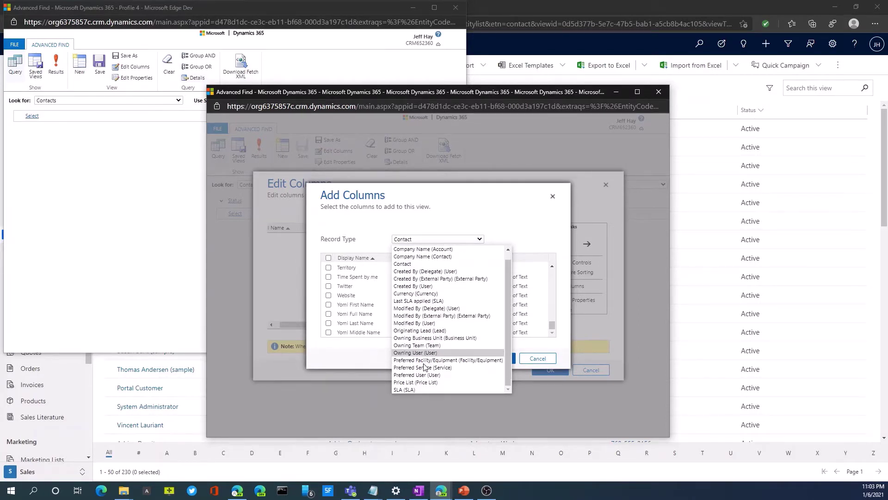
pyautogui.click(461, 198)
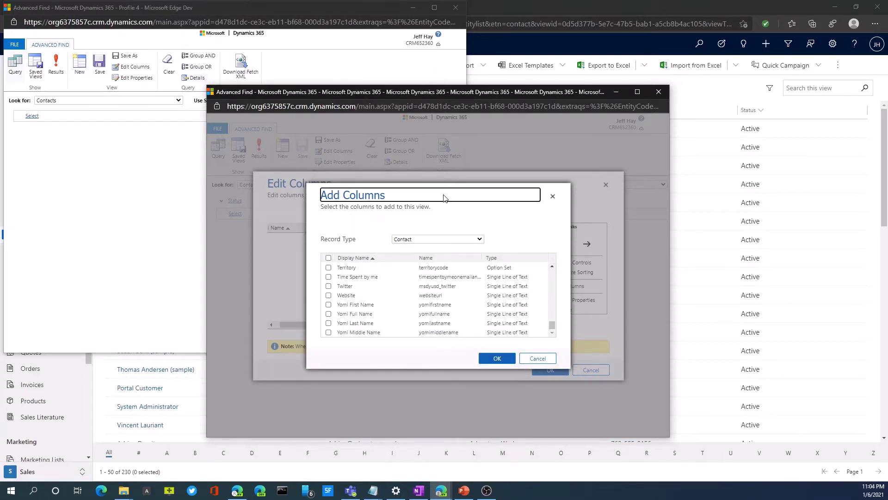
pyautogui.click(537, 364)
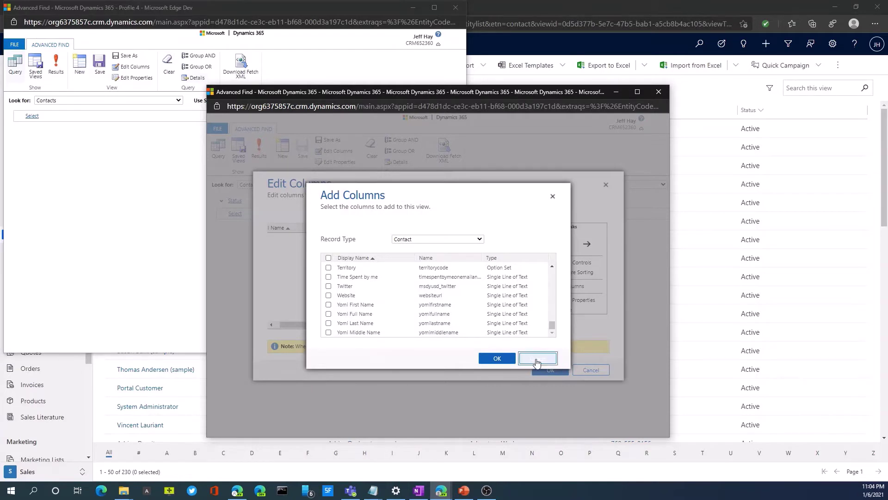
pyautogui.moveTo(388, 325); pyautogui.dragTo(495, 327)
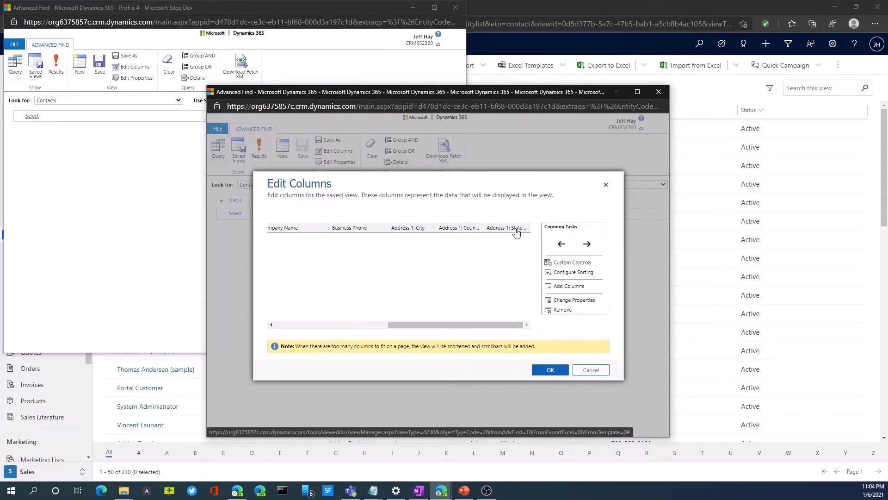
pyautogui.click(552, 373)
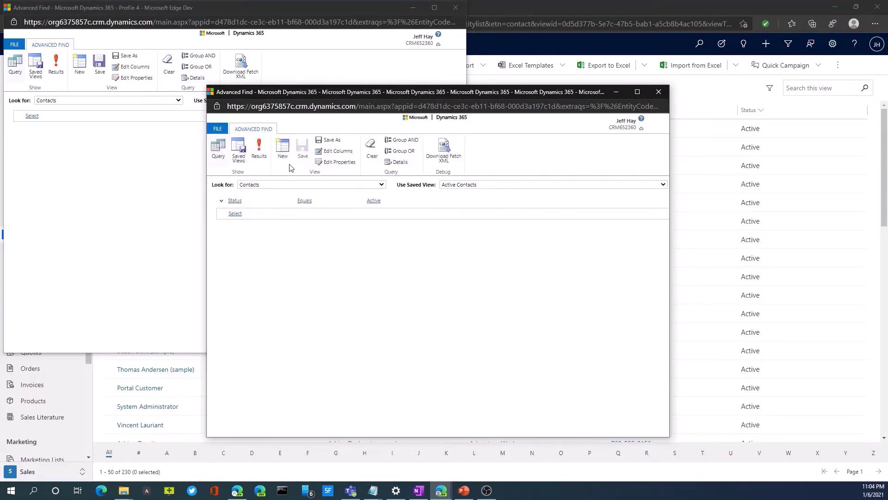
# Run the contacts query to preview its city, country and state columns, and return to the query definition.
pyautogui.click(259, 149)
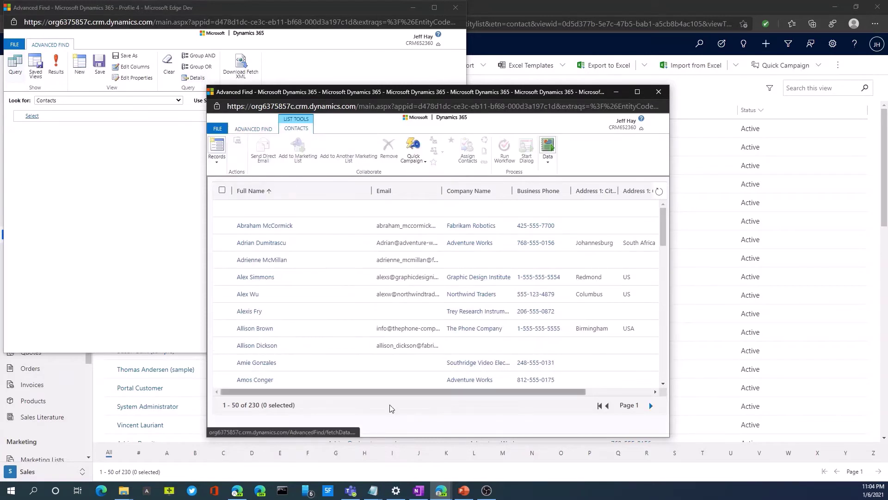
pyautogui.moveTo(428, 391); pyautogui.dragTo(588, 387)
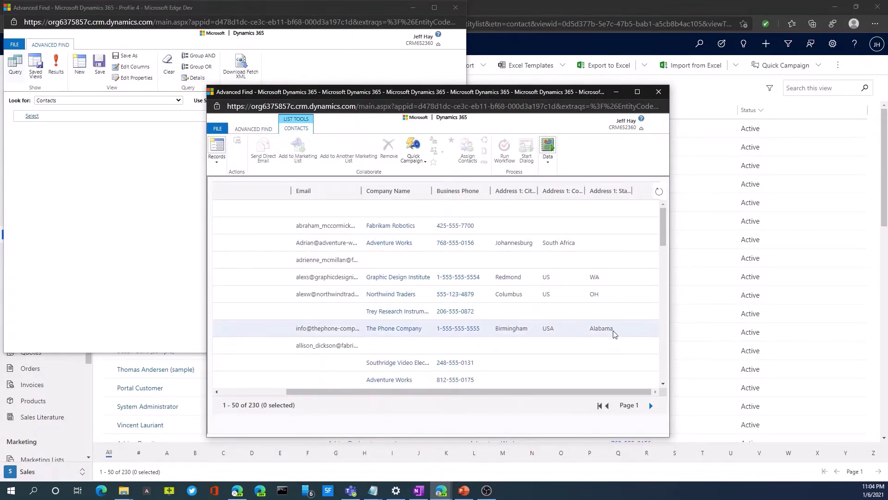
pyautogui.click(248, 130)
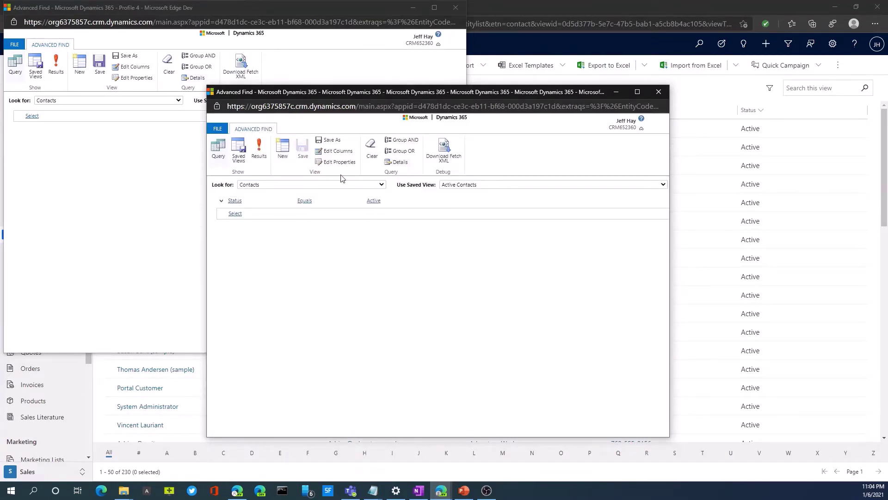
# Save the Active Contacts query as a new view named "Country View".
pyautogui.click(319, 144)
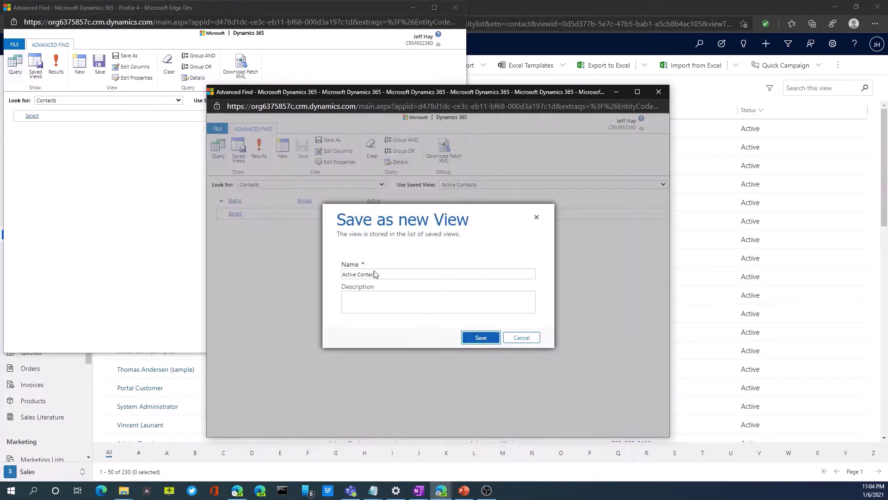
pyautogui.click(391, 274)
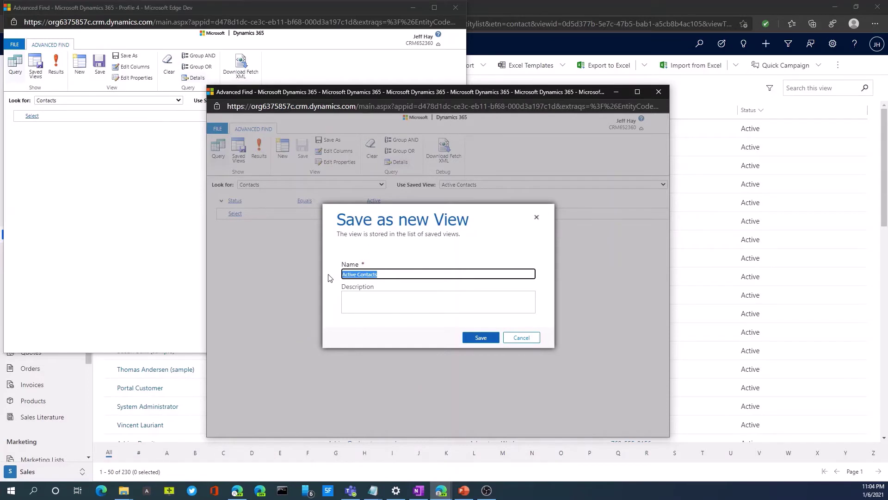
pyautogui.write('Country View')
pyautogui.click(481, 342)
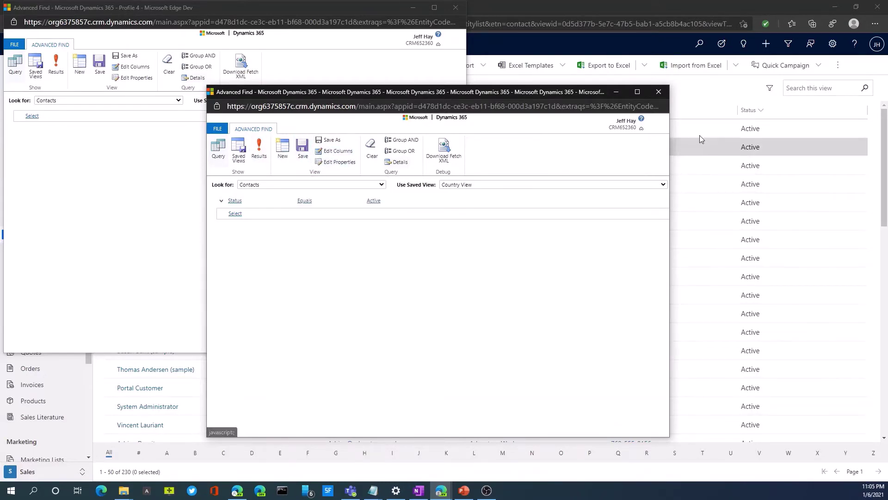
# Close both Advanced Find windows and switch the contacts list to Country View.
pyautogui.click(664, 93)
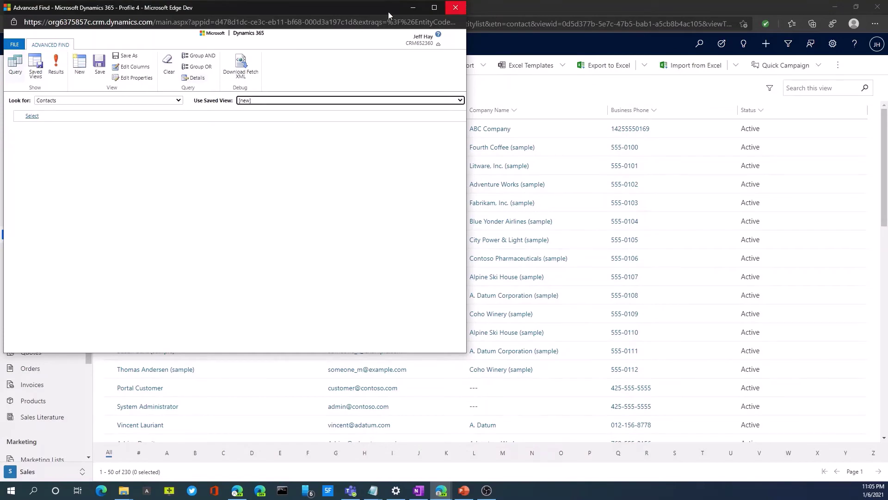
pyautogui.click(456, 8)
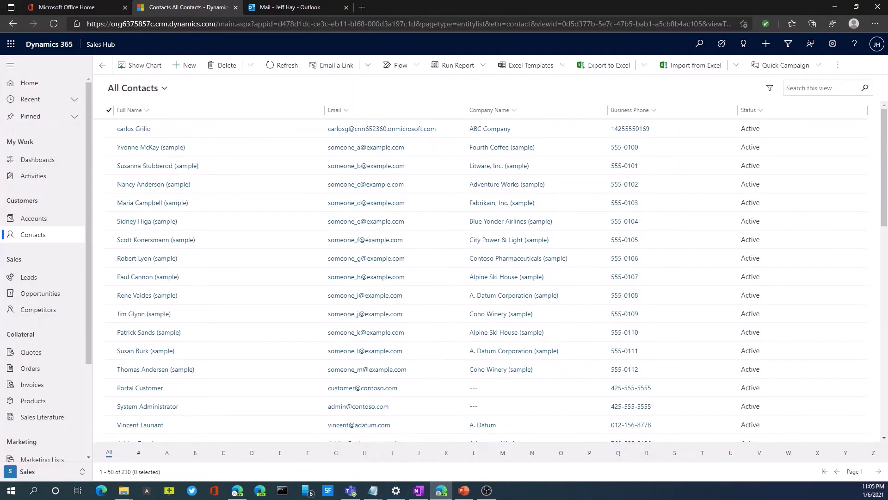
pyautogui.click(162, 89)
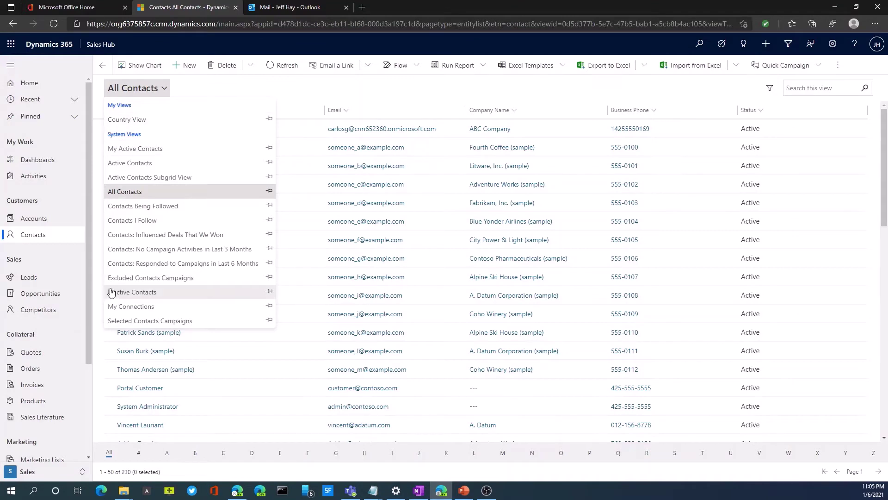
pyautogui.click(148, 121)
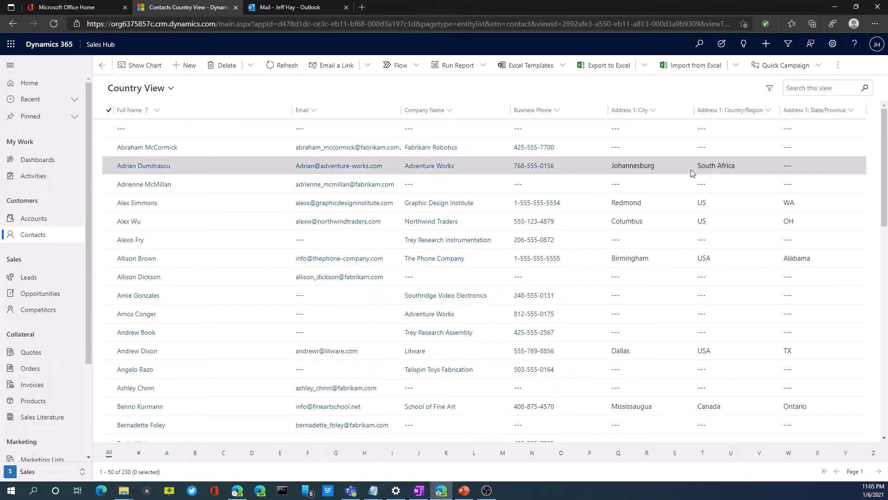
# Add an advanced filter row to Country View with Address 1: Country/Region equals US, checking the available operators.
pyautogui.click(770, 89)
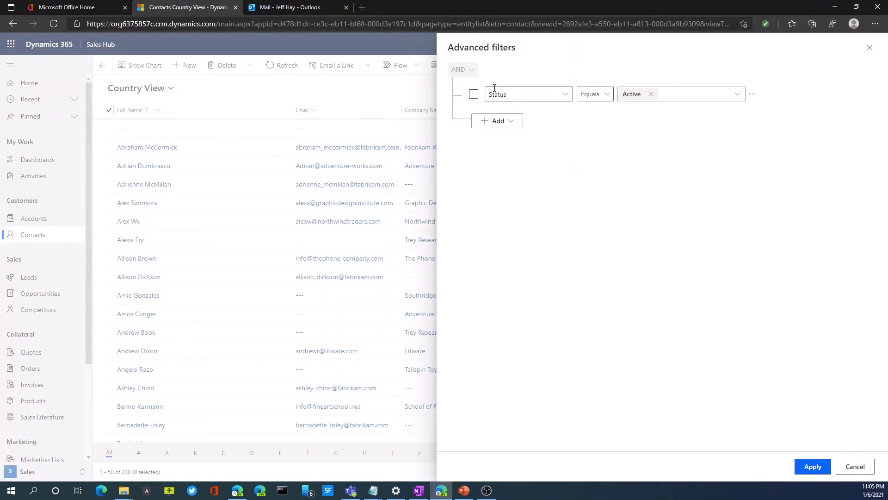
pyautogui.click(520, 123)
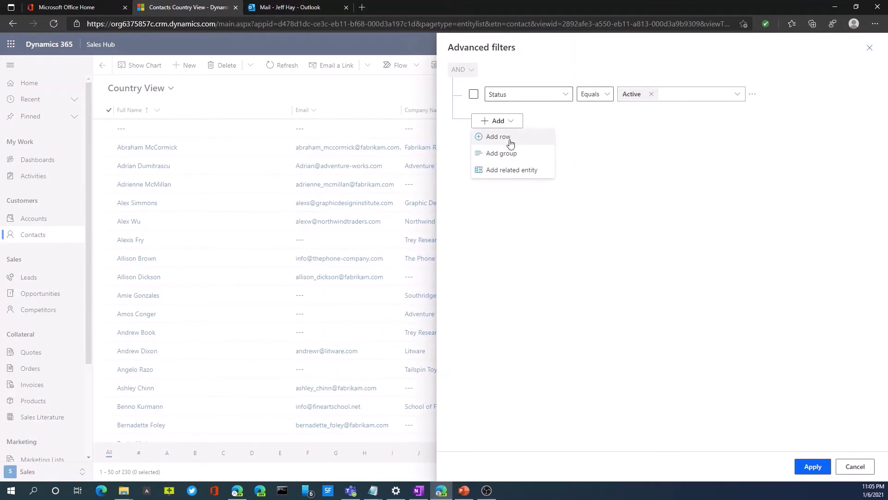
pyautogui.click(511, 142)
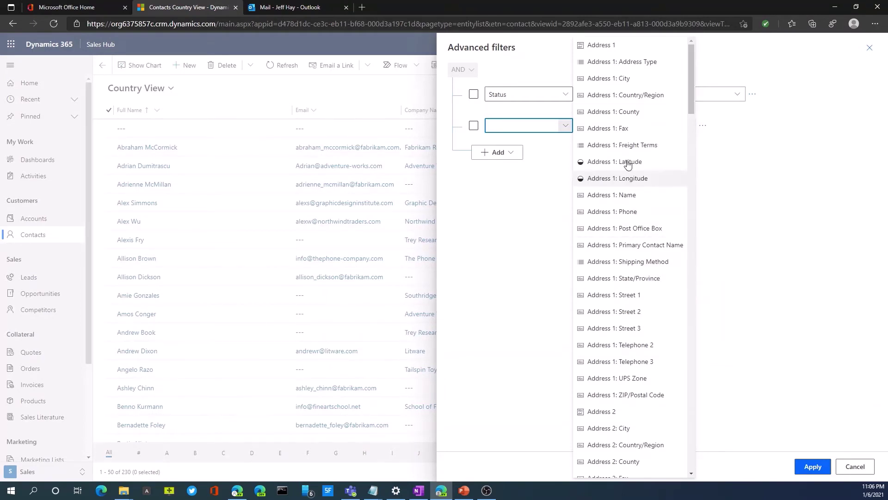
pyautogui.click(626, 96)
pyautogui.click(628, 126)
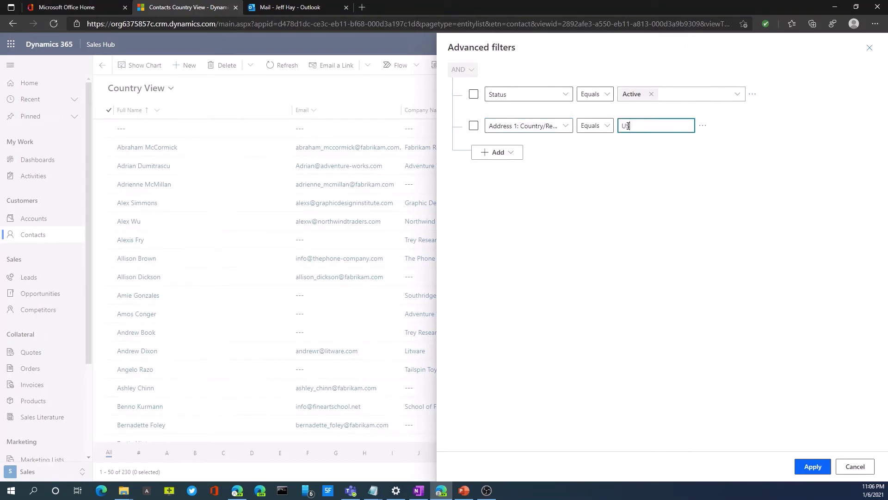
pyautogui.click(608, 126)
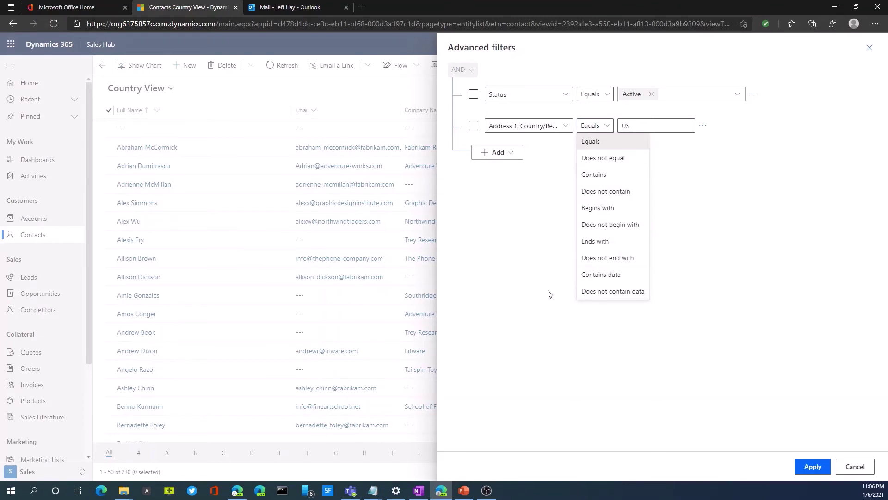
pyautogui.click(521, 236)
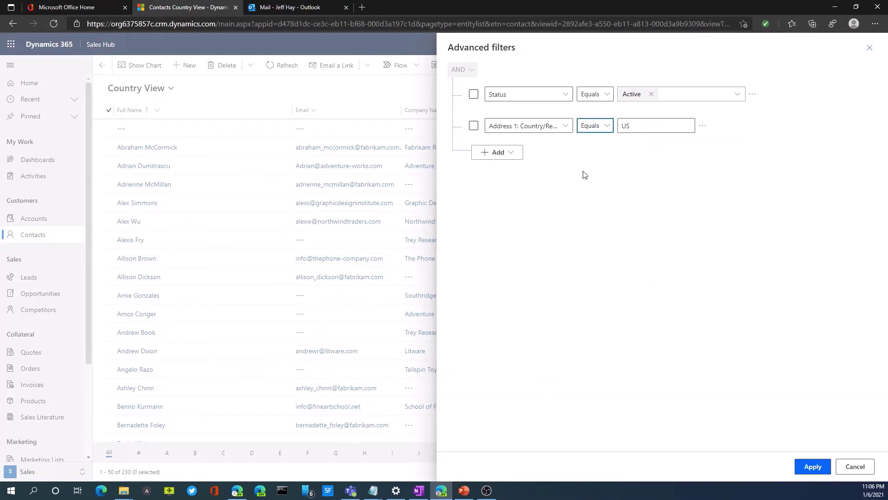
# Apply the advanced filters to Country View and check the available options for creating a view from the result.
pyautogui.click(812, 467)
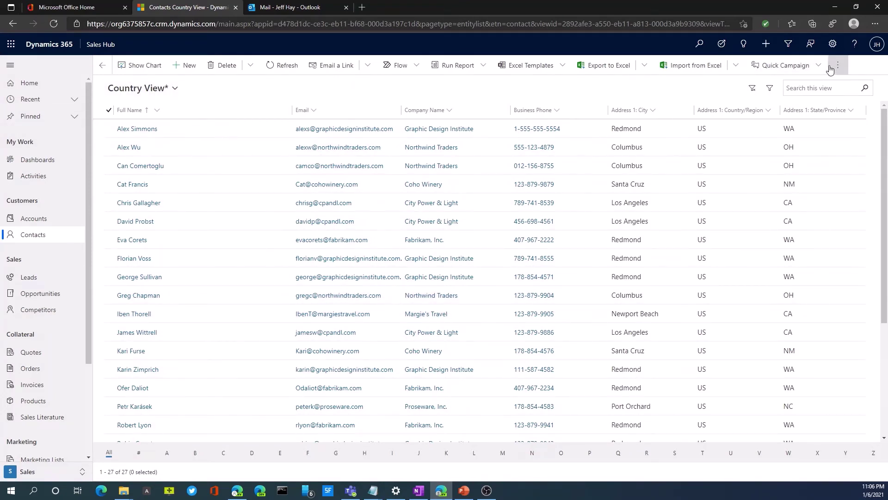
pyautogui.click(834, 67)
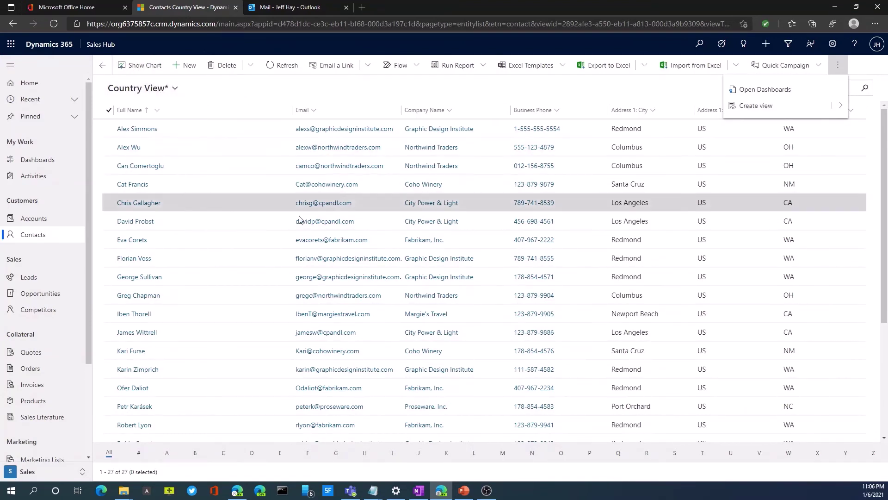
pyautogui.click(841, 106)
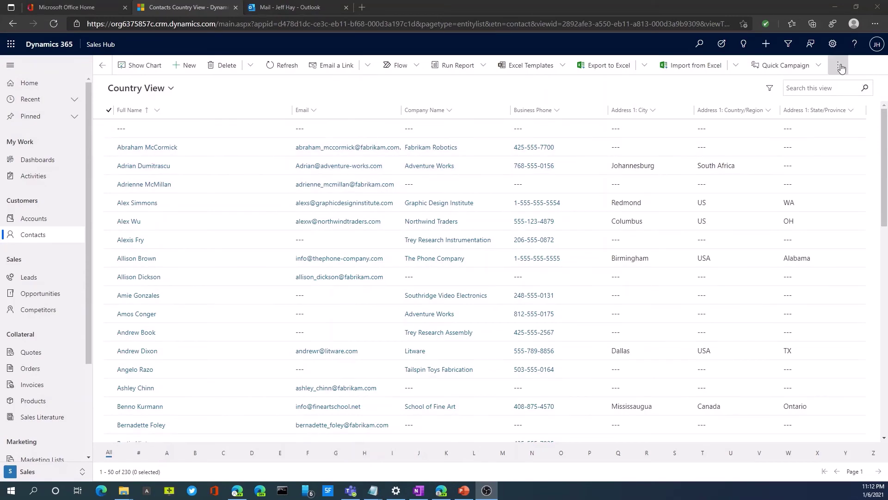
# Review Country View's advanced filters without changing them, and load the saved Country View into a new Advanced Find window.
pyautogui.click(770, 90)
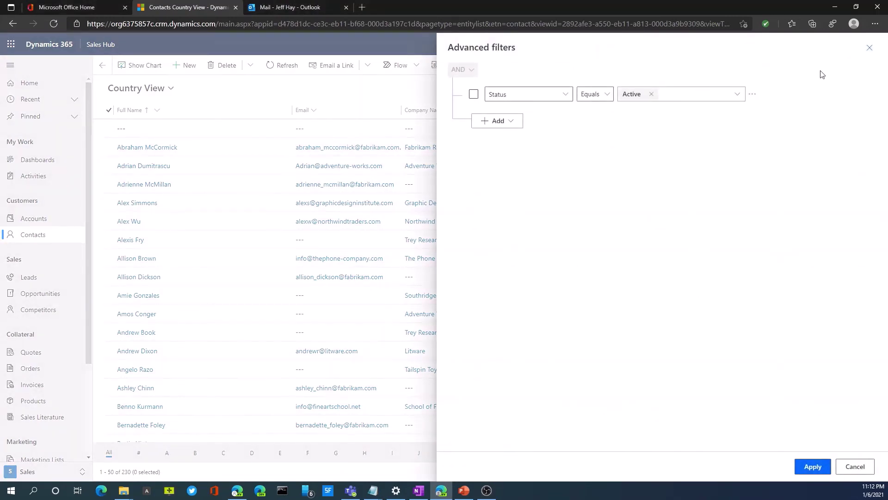
pyautogui.click(868, 471)
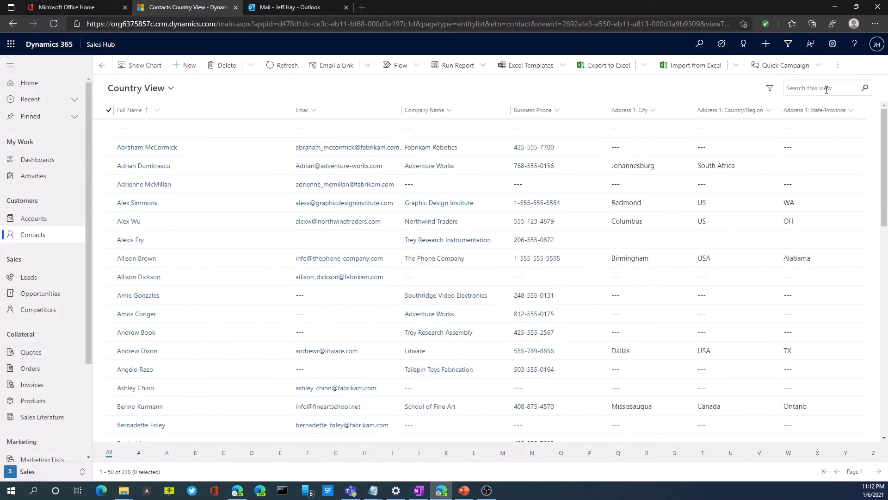
pyautogui.click(838, 65)
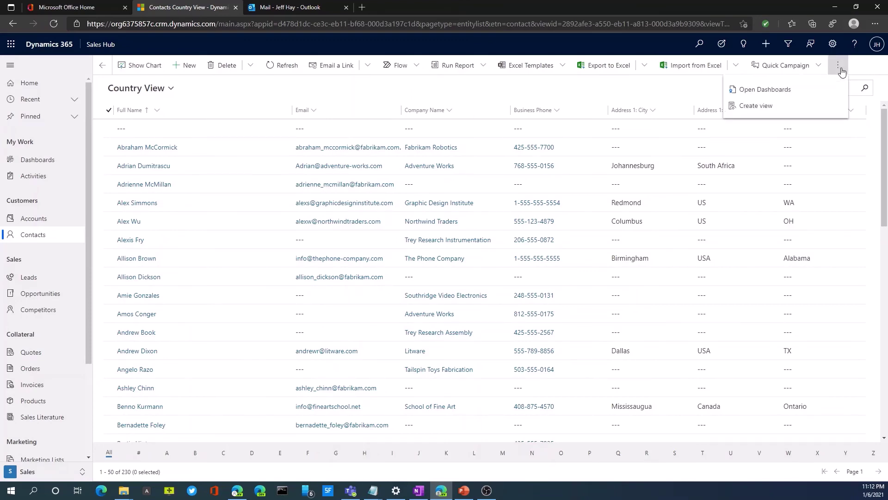
pyautogui.click(795, 108)
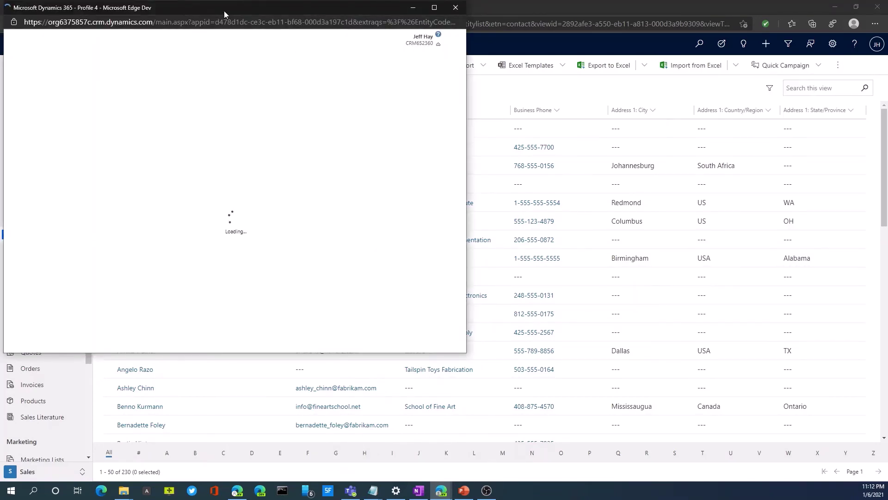
pyautogui.moveTo(209, 13); pyautogui.dragTo(344, 40)
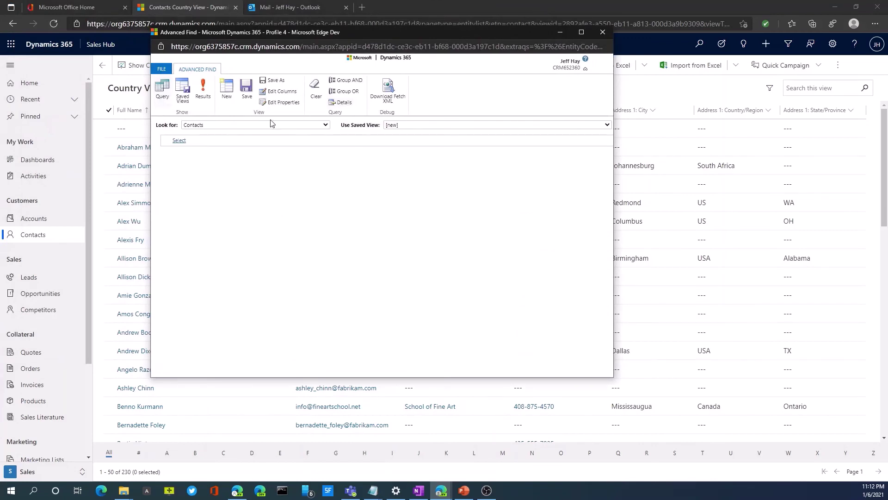
pyautogui.click(388, 127)
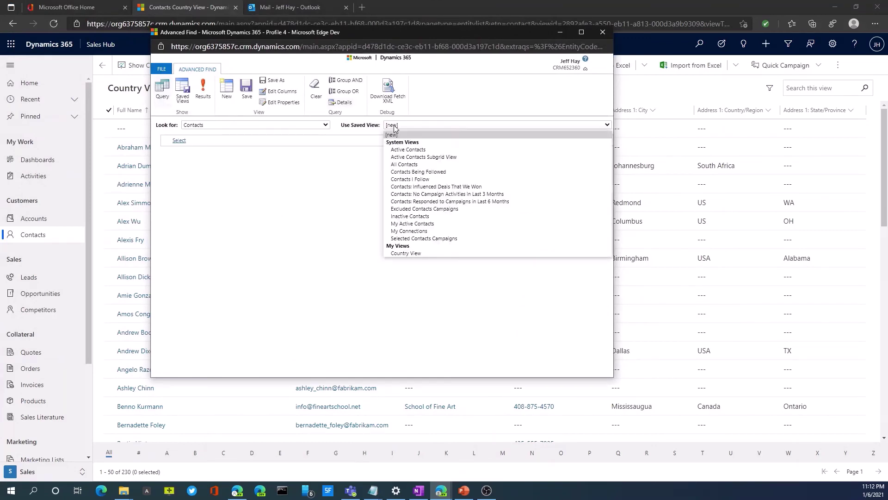
pyautogui.click(407, 254)
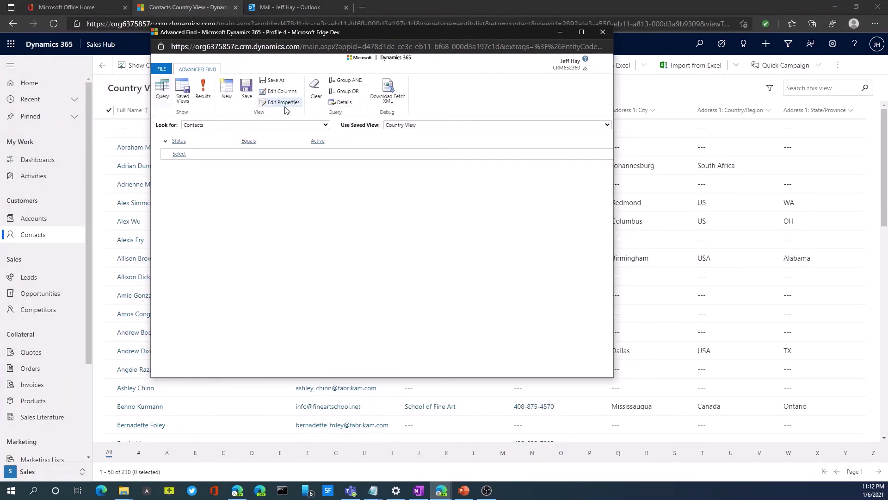
# Select Country View among the saved contact views and open its sharing settings.
pyautogui.click(183, 94)
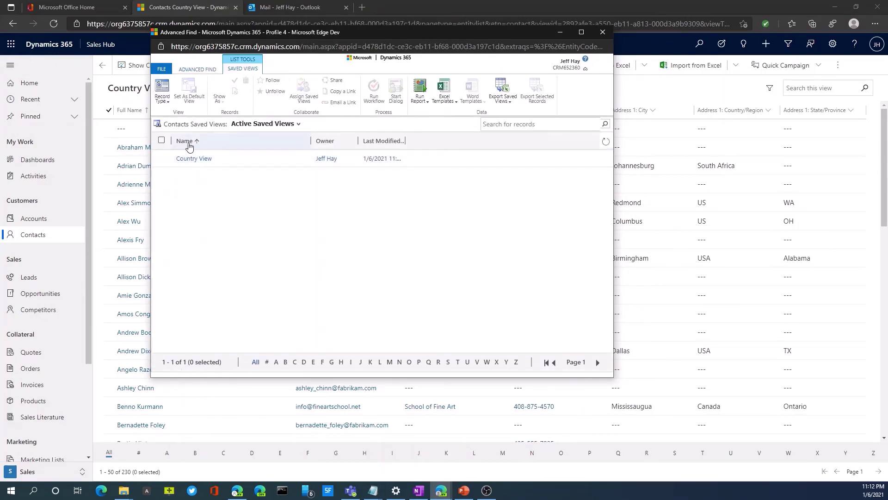
pyautogui.click(165, 160)
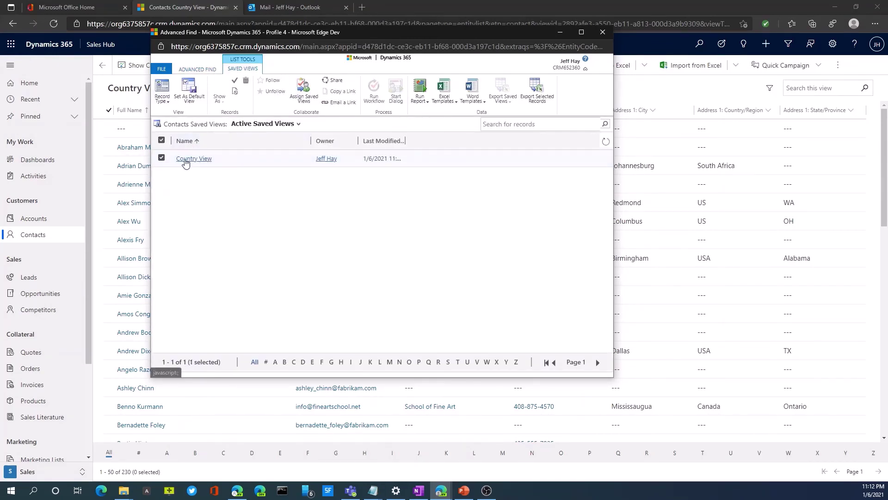
pyautogui.click(336, 82)
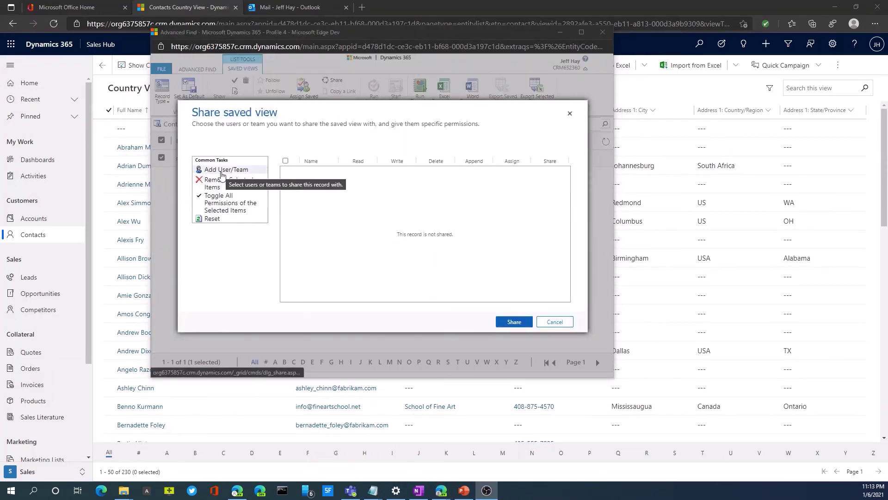
# Look up a user record and add that user to the sharing list of the saved view.
pyautogui.click(222, 170)
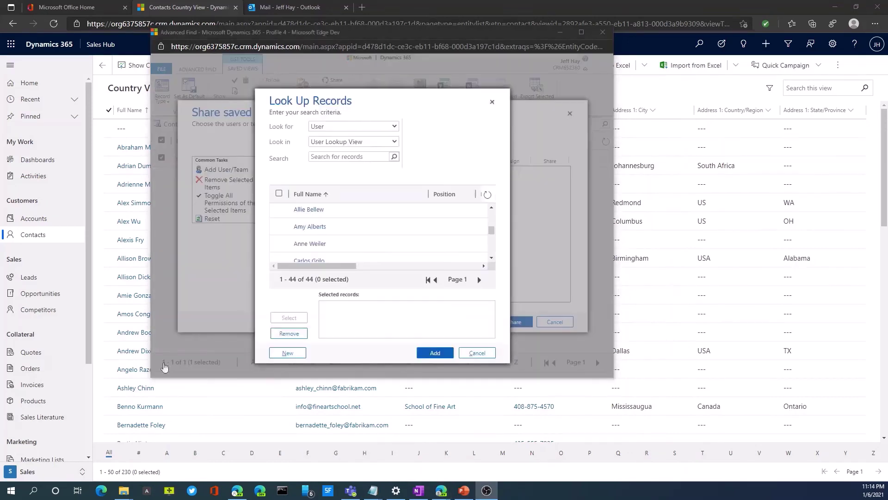
pyautogui.click(281, 228)
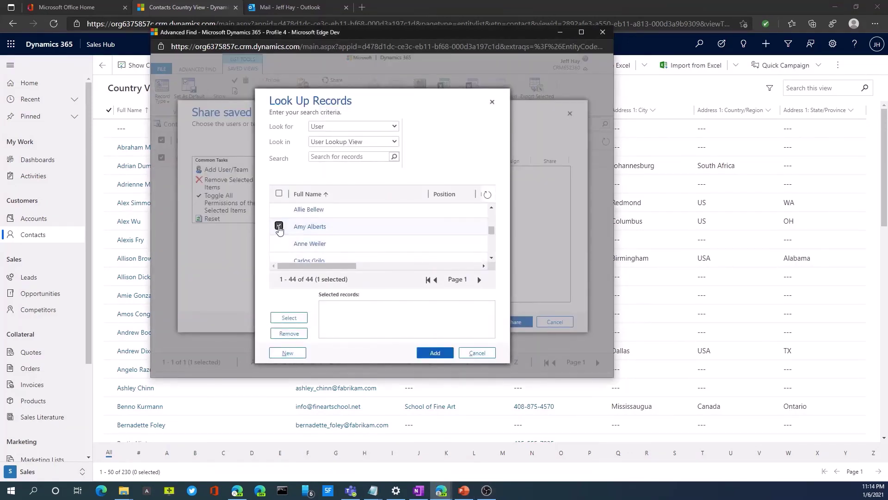
pyautogui.click(285, 319)
pyautogui.click(427, 354)
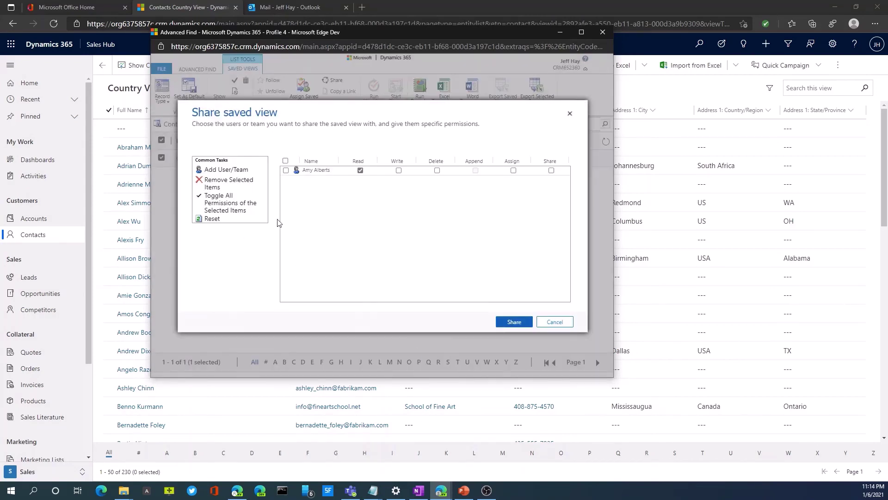